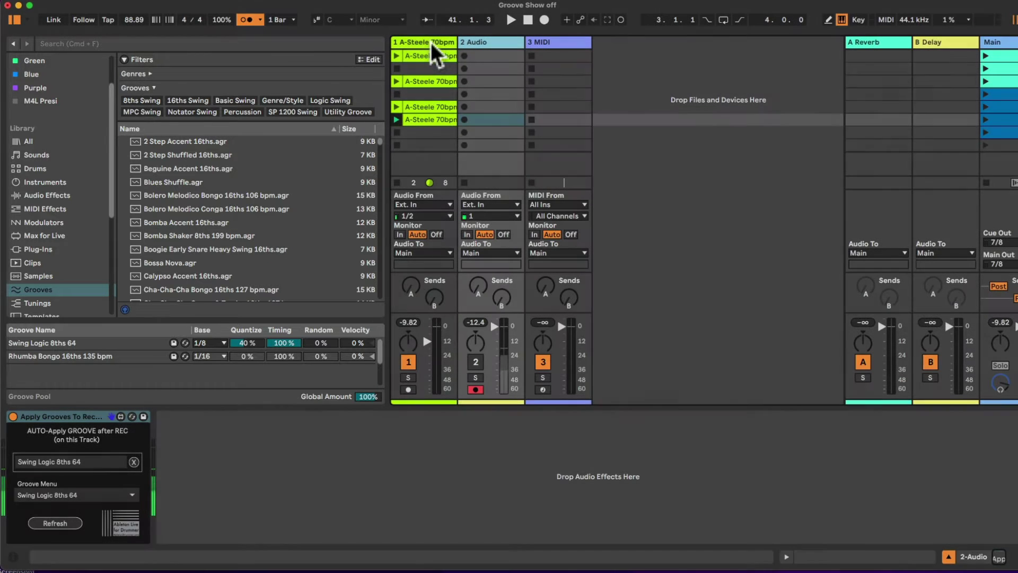
pyautogui.click(431, 42)
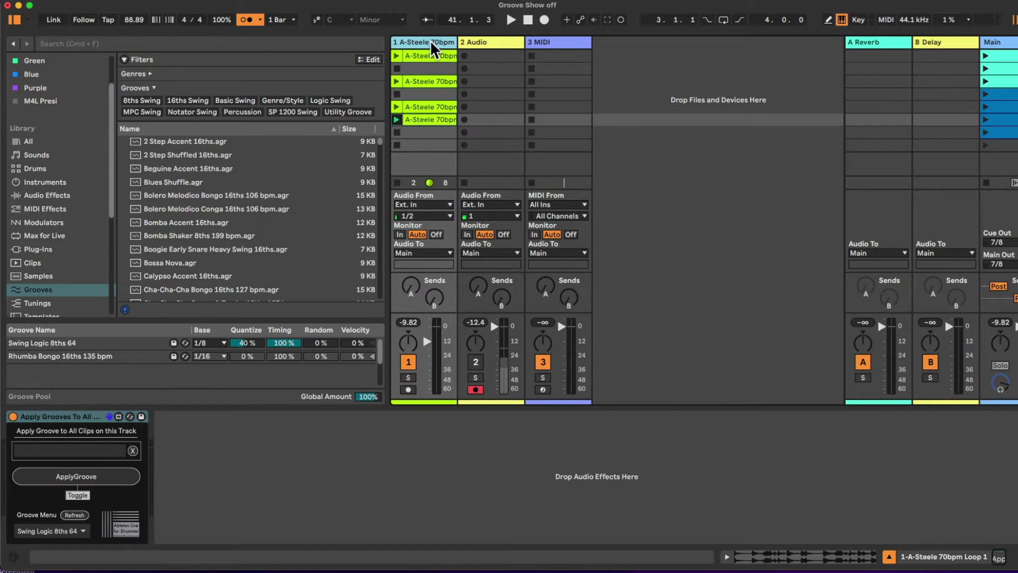
pyautogui.click(508, 42)
pyautogui.click(543, 42)
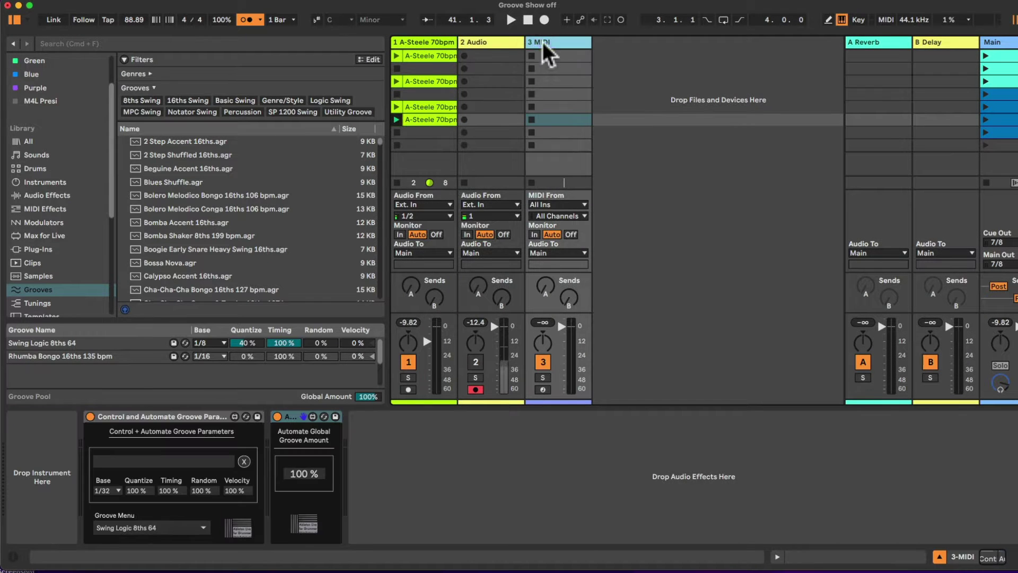
pyautogui.click(431, 41)
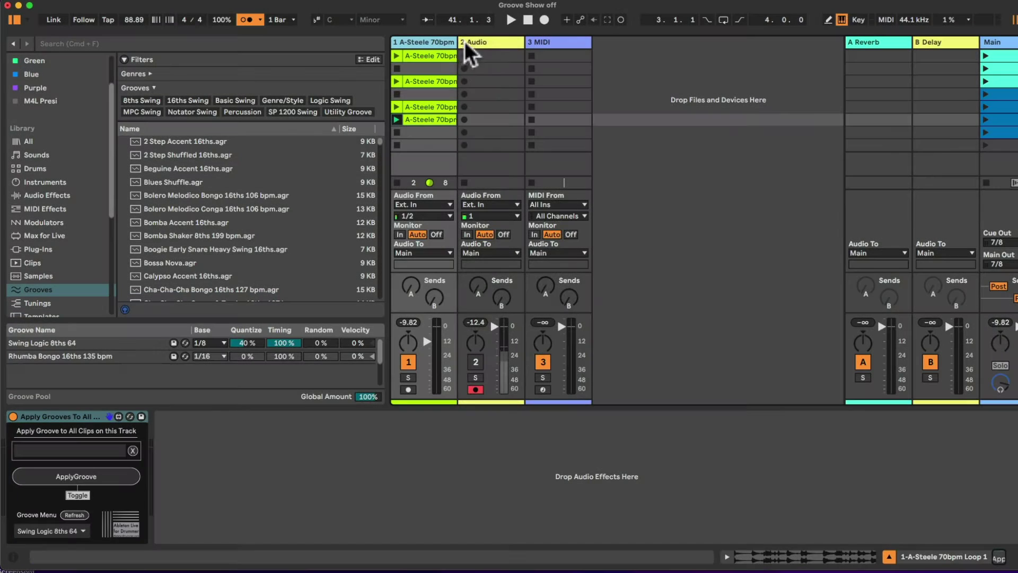
pyautogui.click(486, 43)
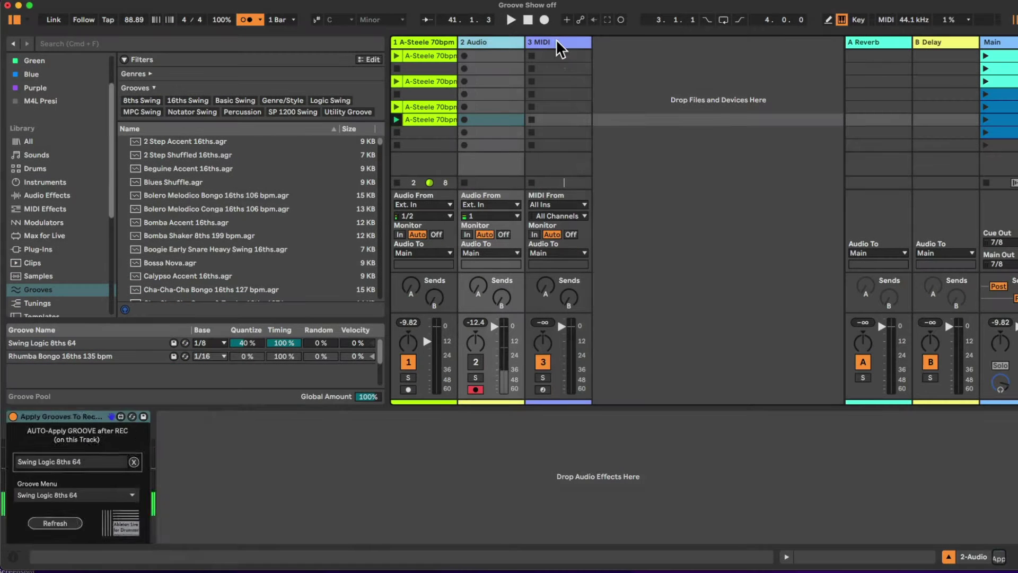
pyautogui.click(556, 41)
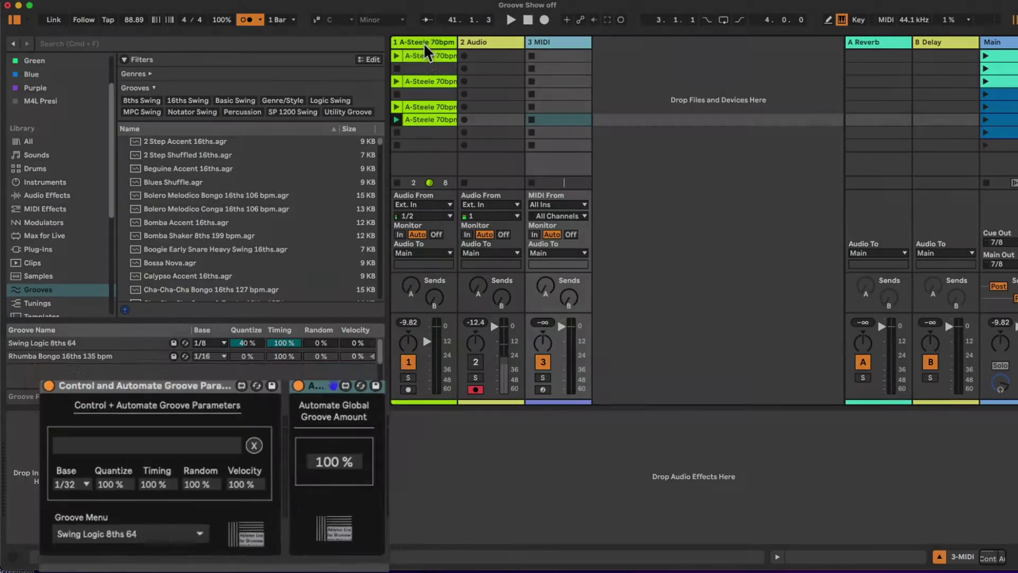
pyautogui.click(424, 43)
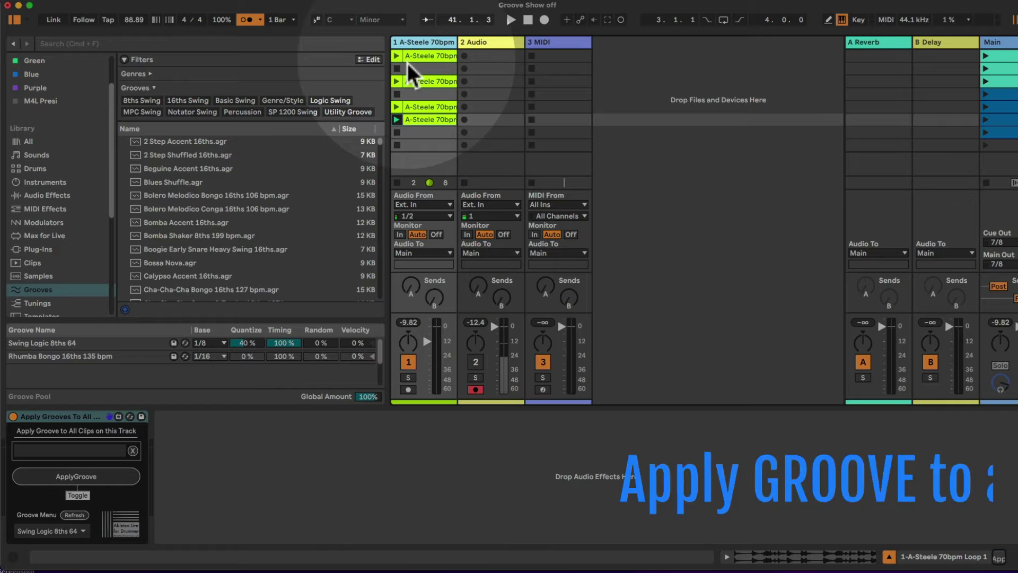
# - Play the first and third A-Steele loop clips
pyautogui.click(408, 58)
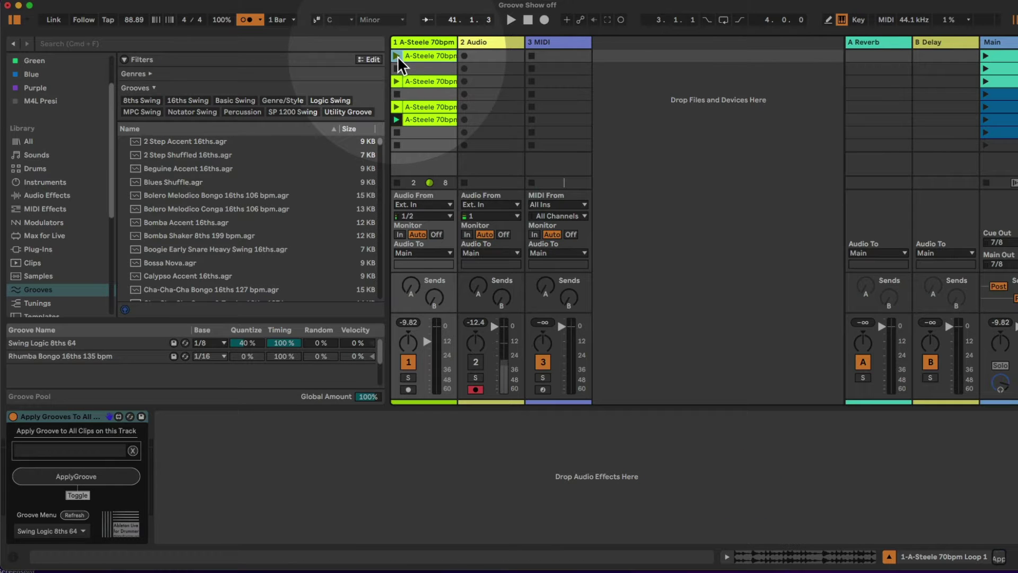
pyautogui.click(396, 56)
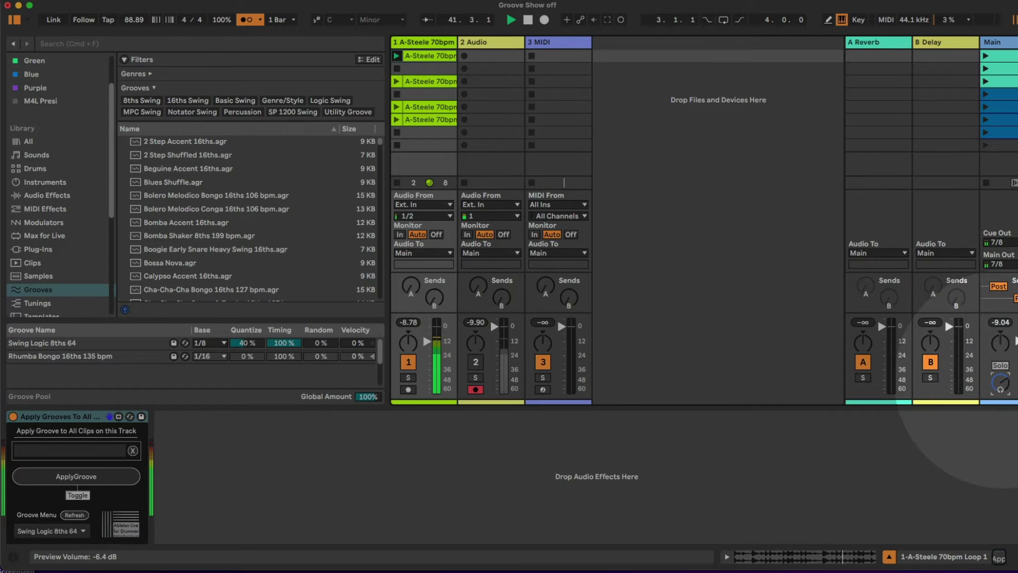
pyautogui.click(396, 83)
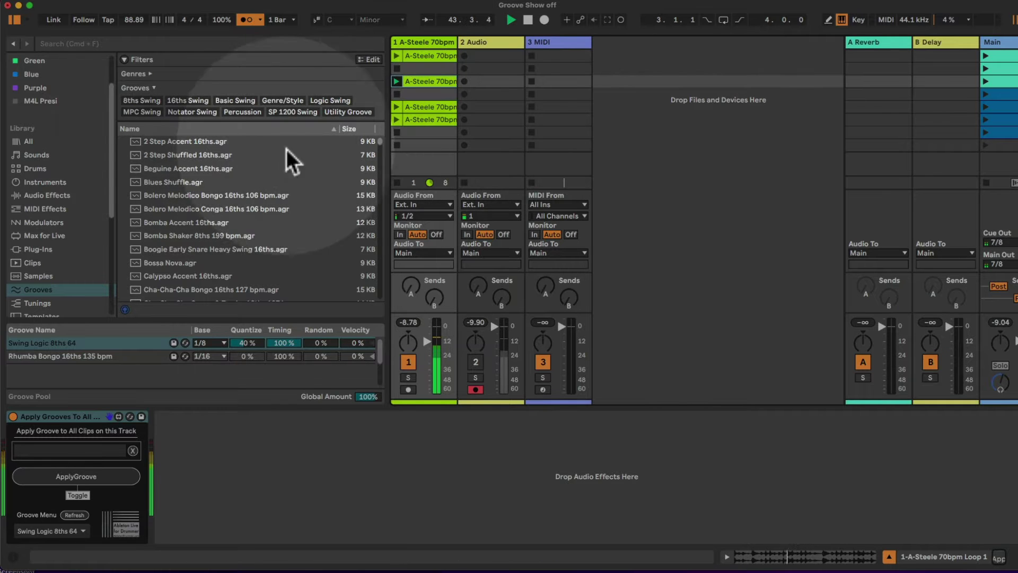
# - Select Swing Logic 8ths 64 in the Groove Pool, turn off the metronome and stop playback
pyautogui.click(26, 343)
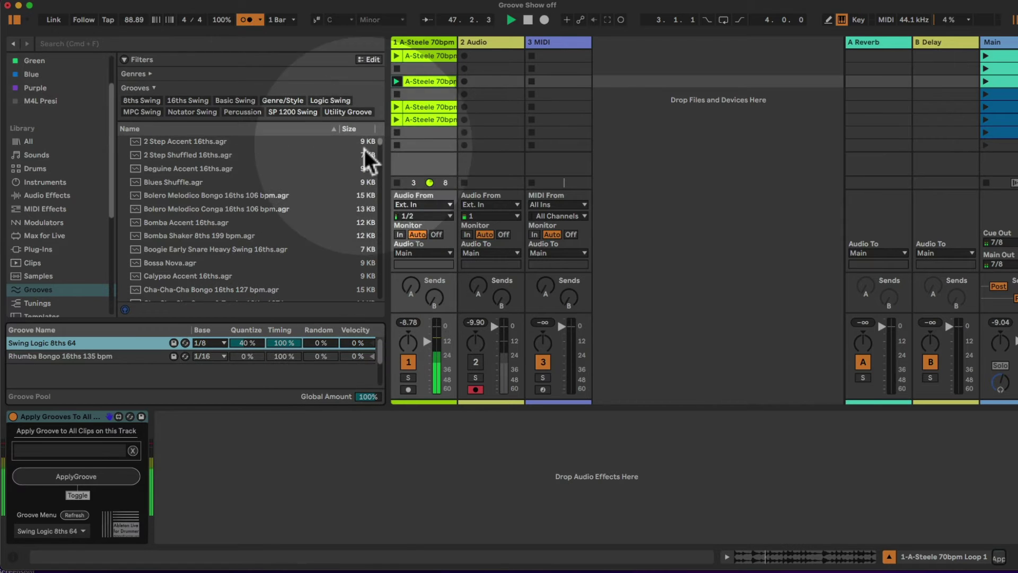
pyautogui.click(244, 19)
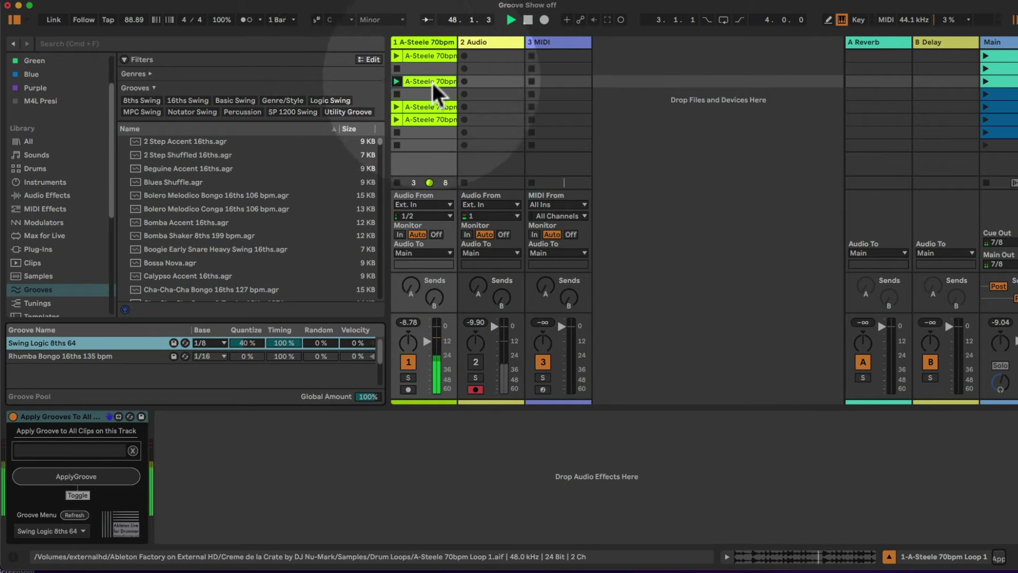
pyautogui.press('space')
# - Add Calypso Accent 16ths.agr to the Groove Pool and confirm it appears in the device's Groove Menu
pyautogui.click(74, 530)
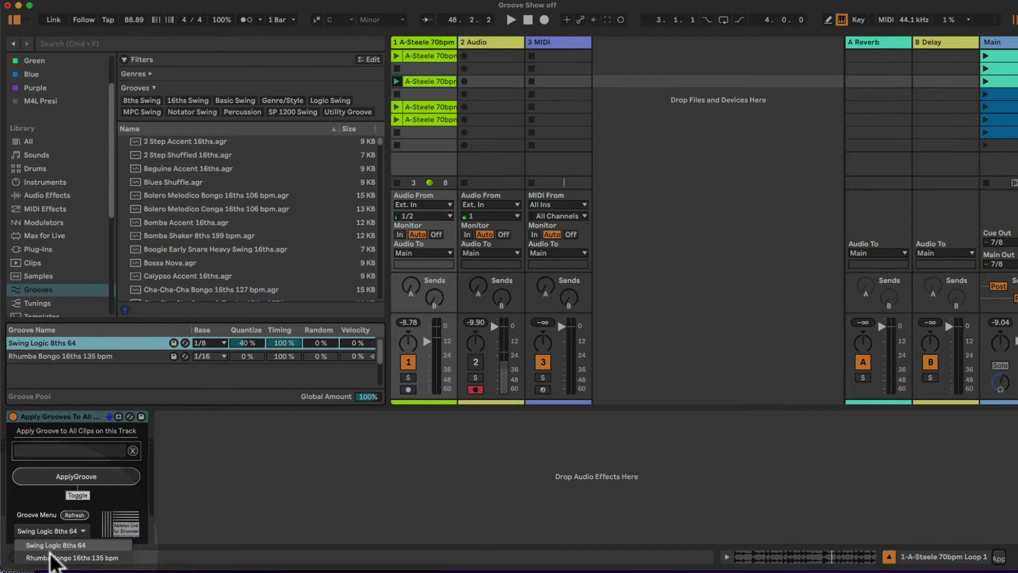
pyautogui.click(175, 277)
pyautogui.moveTo(173, 275); pyautogui.dragTo(164, 373)
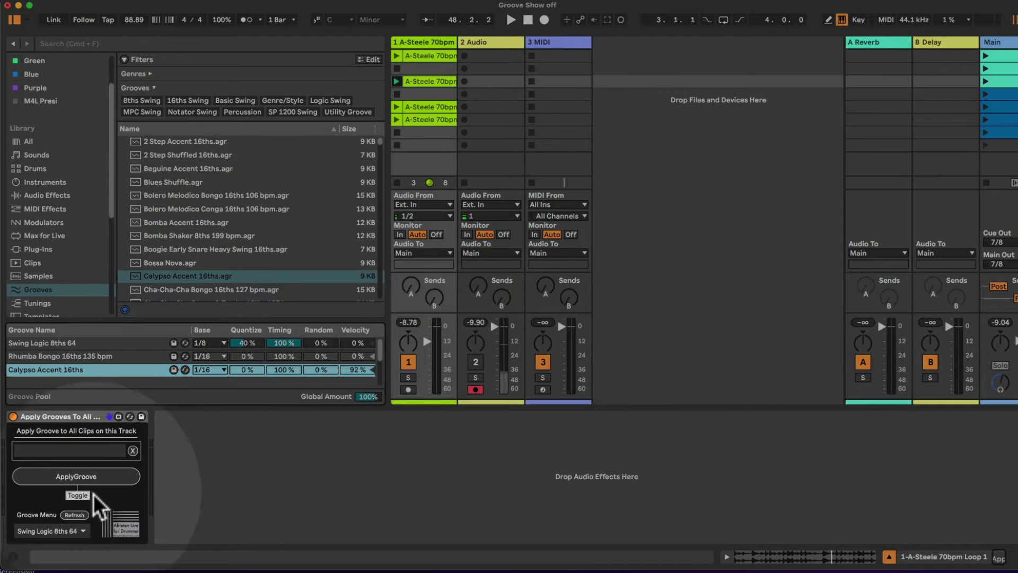
pyautogui.click(65, 534)
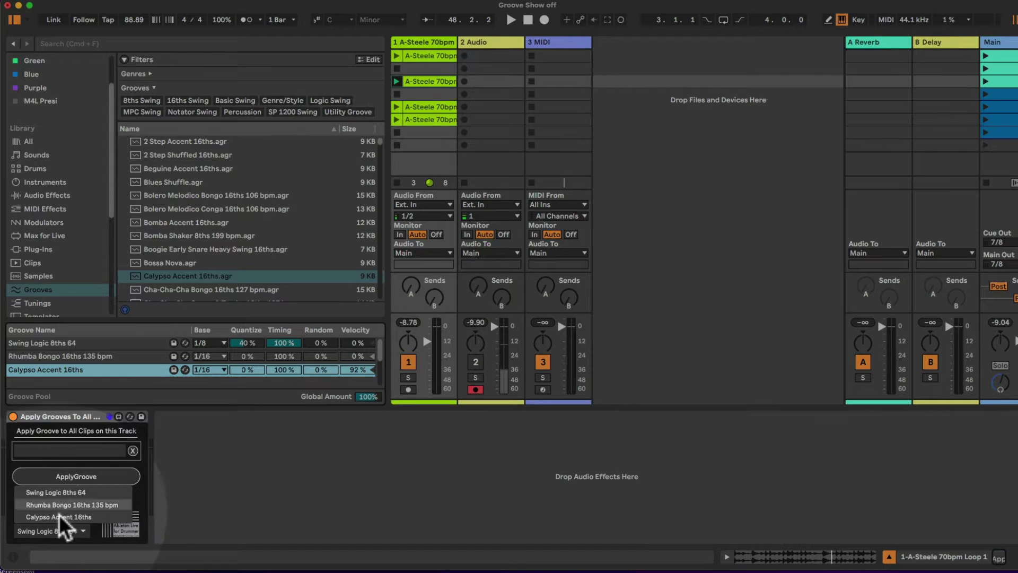
pyautogui.click(61, 532)
# - Apply Swing Logic 8ths 64 to every A-Steele clip through the device's Groove Menu
pyautogui.click(61, 532)
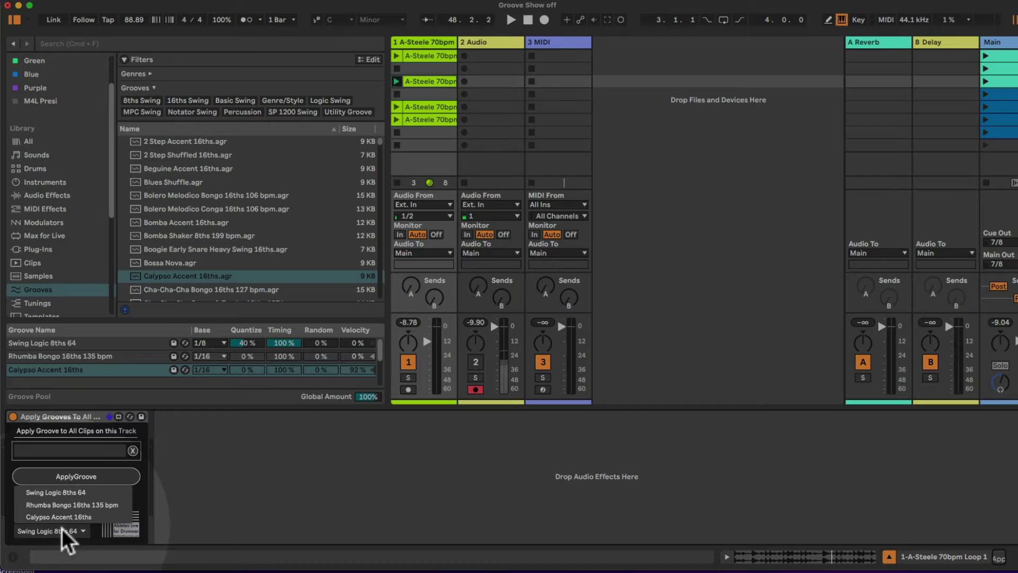
pyautogui.click(72, 492)
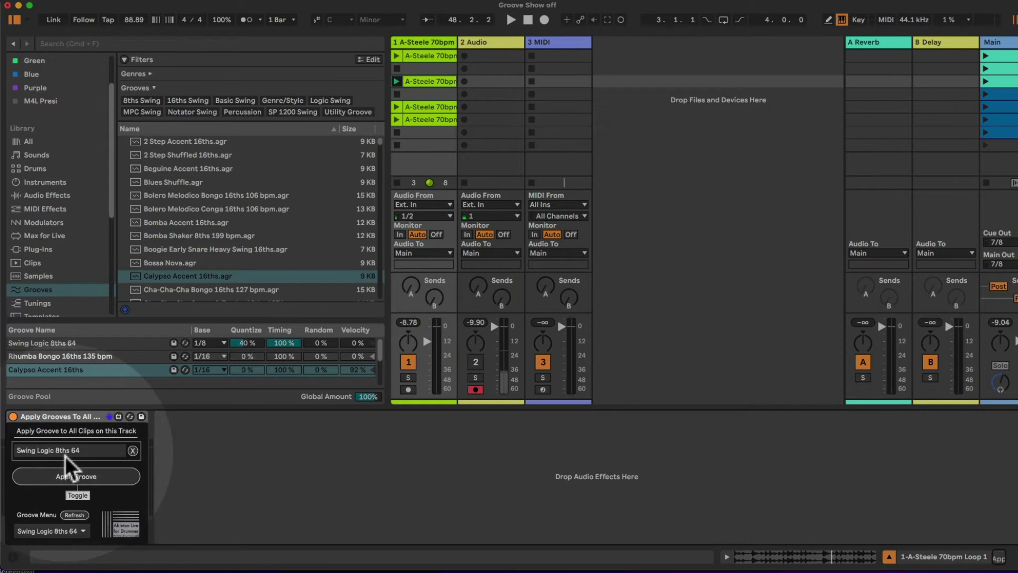
pyautogui.click(96, 475)
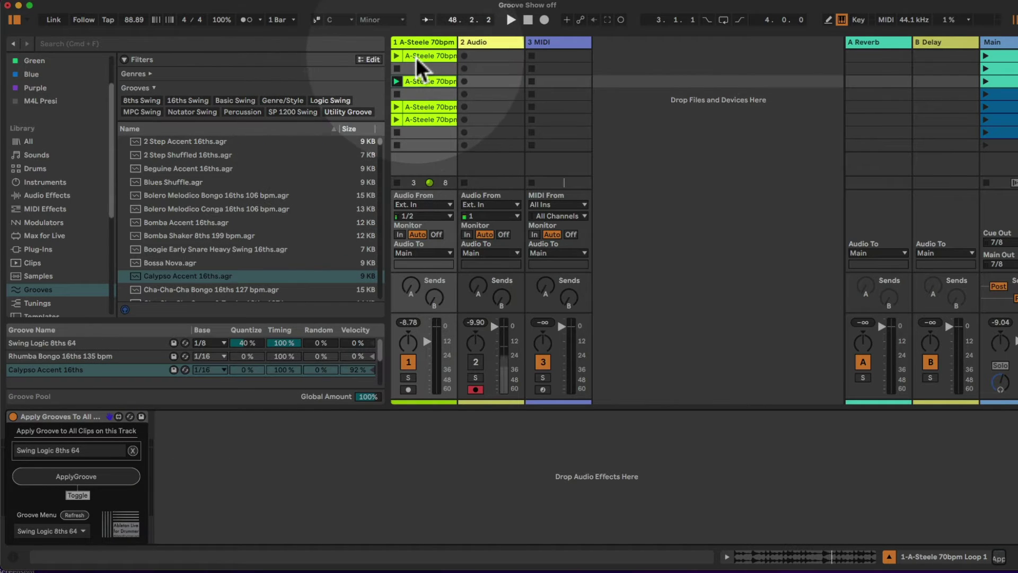
# - Check the A-Steele clips carry Swing Logic 8ths 64, then play the first and fourth clips
pyautogui.click(415, 56)
pyautogui.click(427, 83)
pyautogui.click(427, 108)
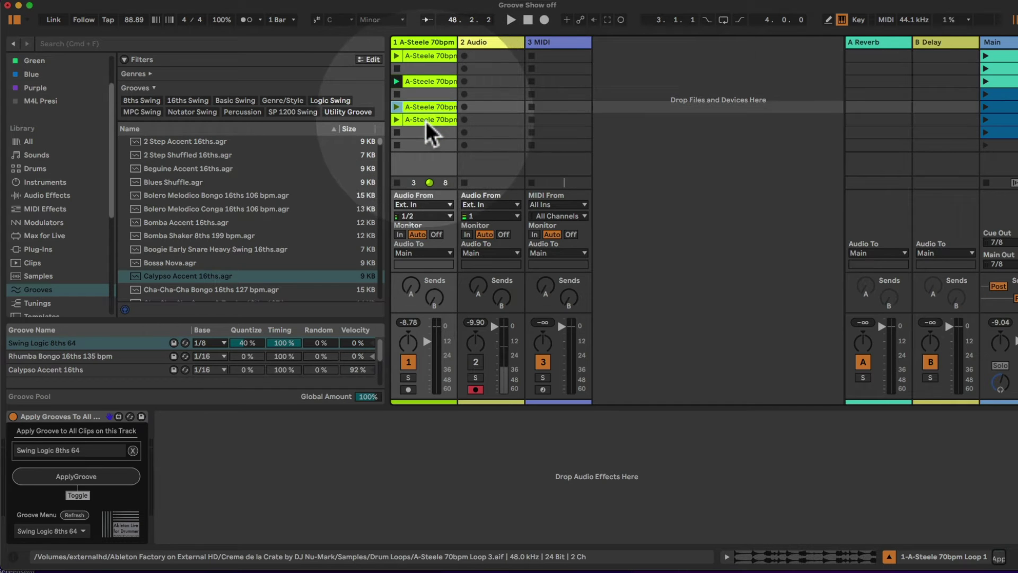
pyautogui.click(424, 57)
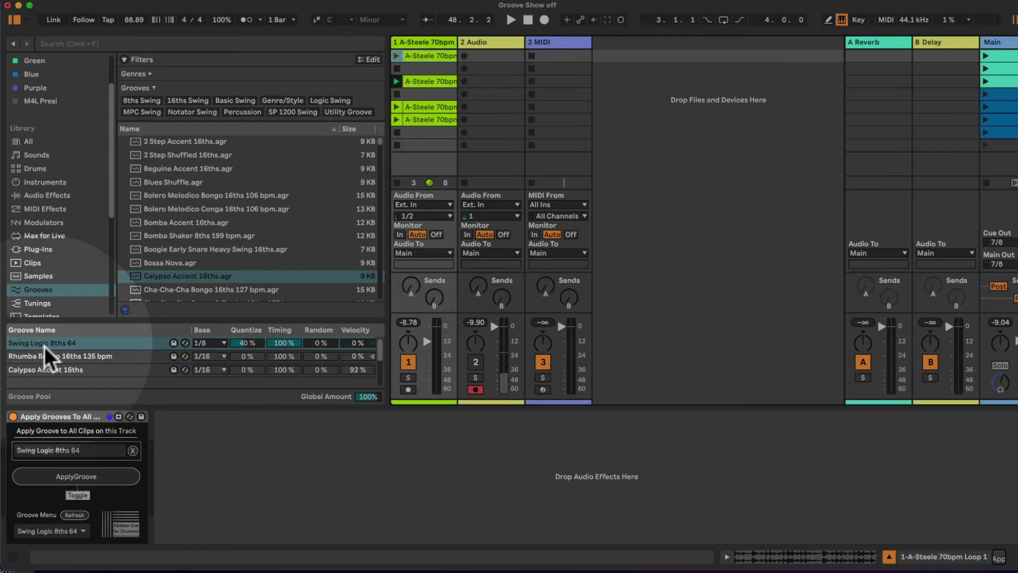
pyautogui.click(396, 56)
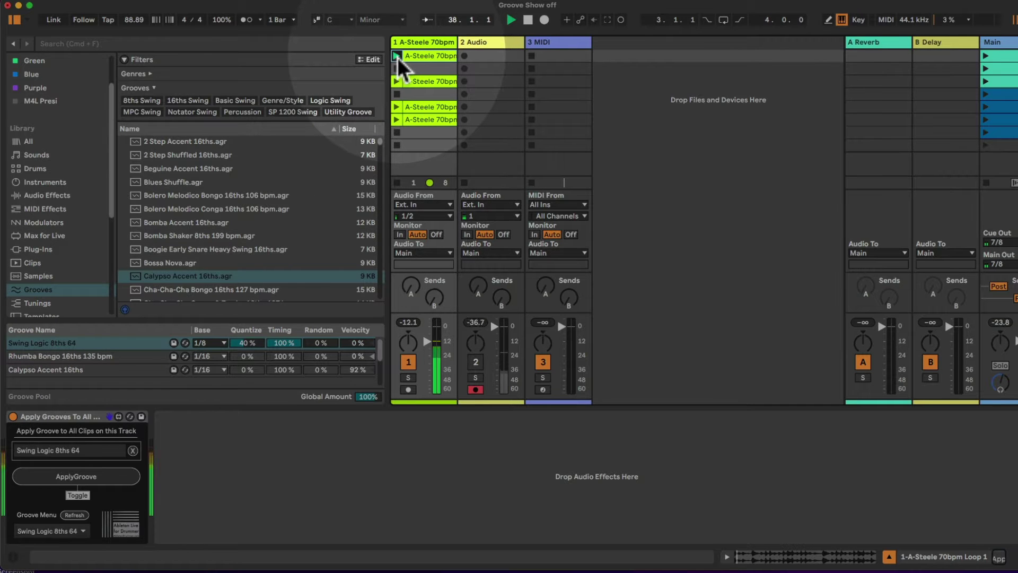
pyautogui.click(396, 107)
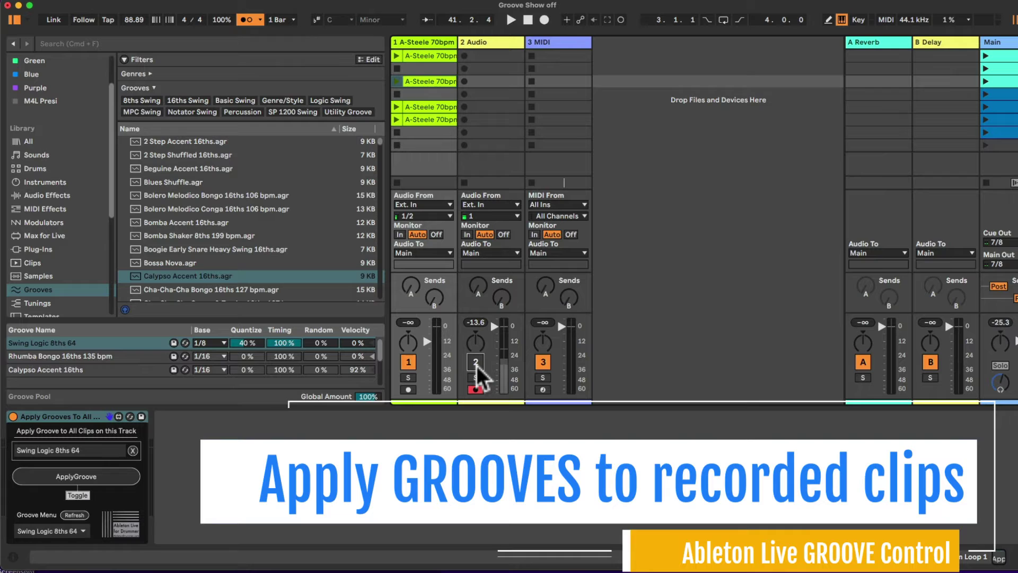
# - Set the 2 Audio track's record-groove device to Swing Logic 8ths 64 for new recordings
pyautogui.click(493, 48)
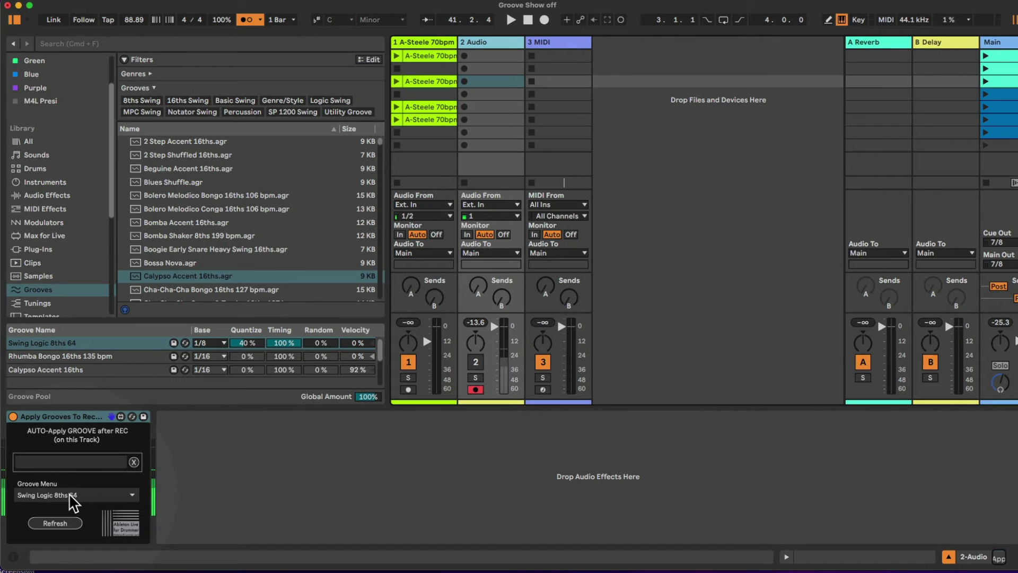
pyautogui.click(69, 494)
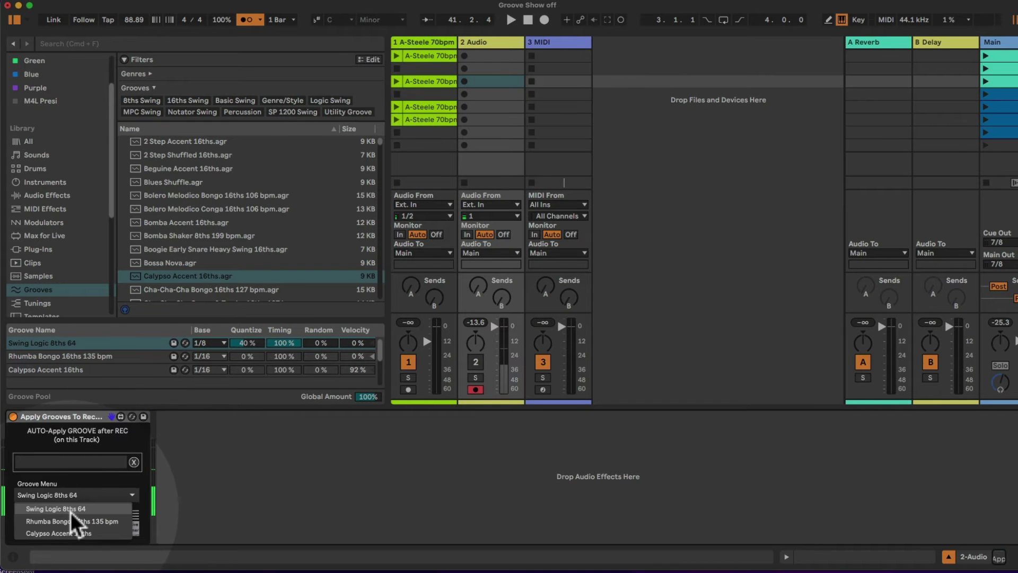
pyautogui.click(70, 509)
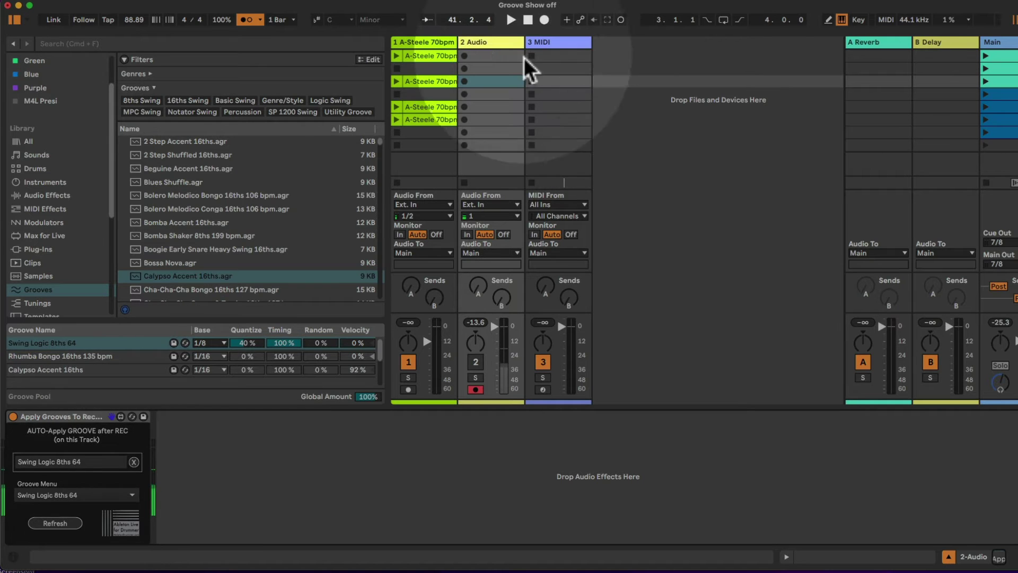
pyautogui.click(495, 42)
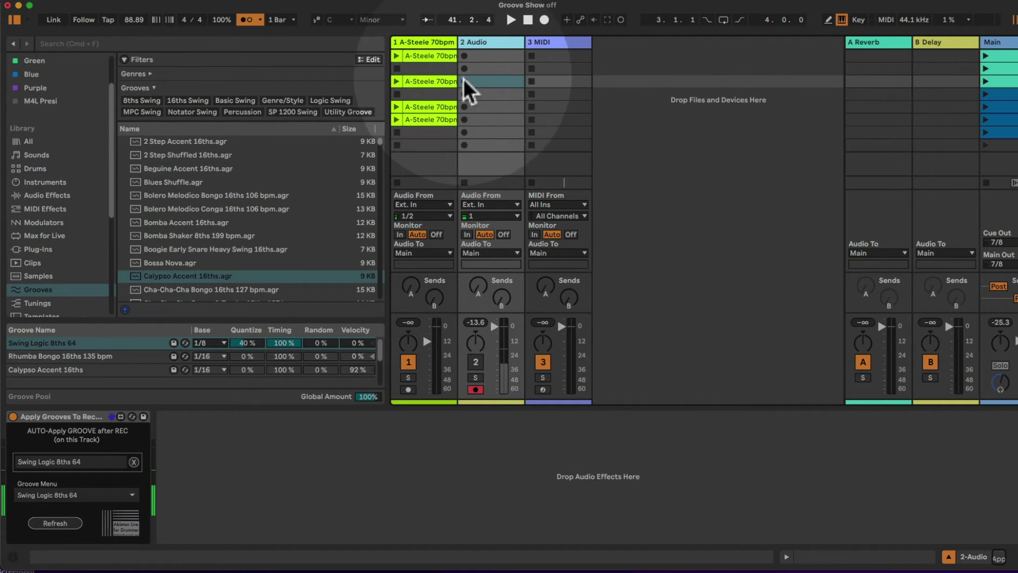
# - Unmute track 2, start the transport, record a short new clip, then mute the track
pyautogui.click(475, 366)
pyautogui.press('space')
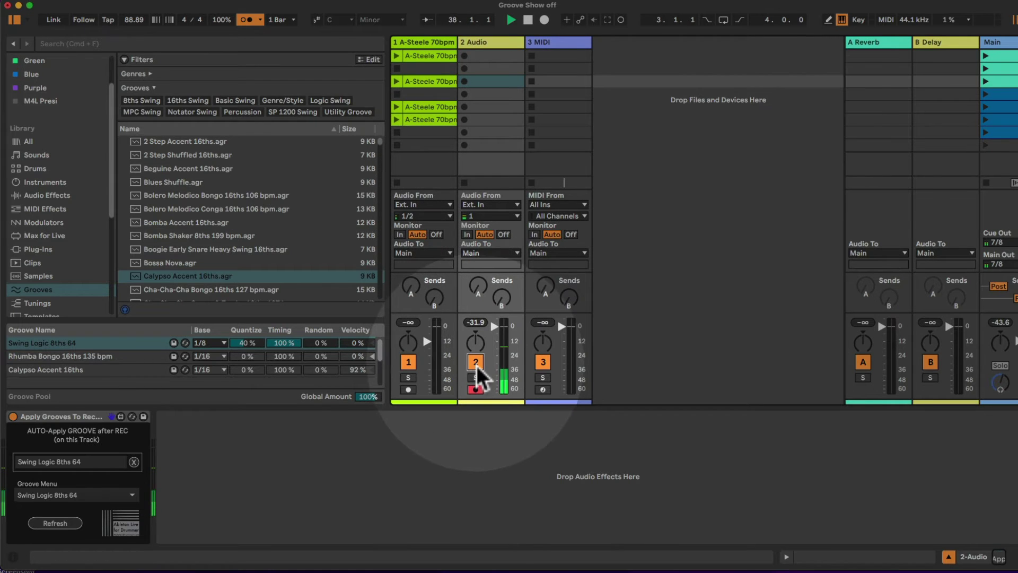
pyautogui.click(465, 84)
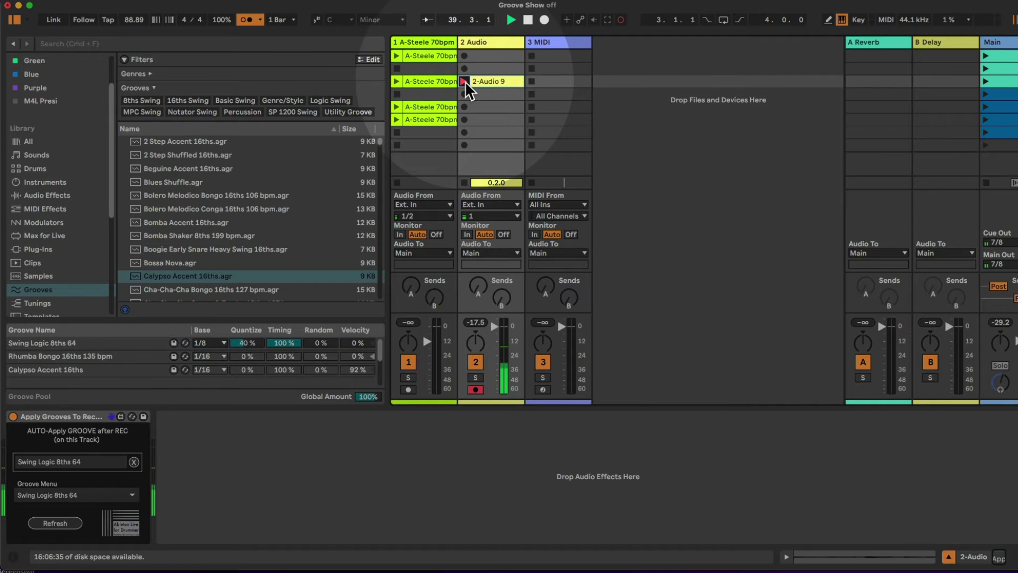
pyautogui.click(466, 81)
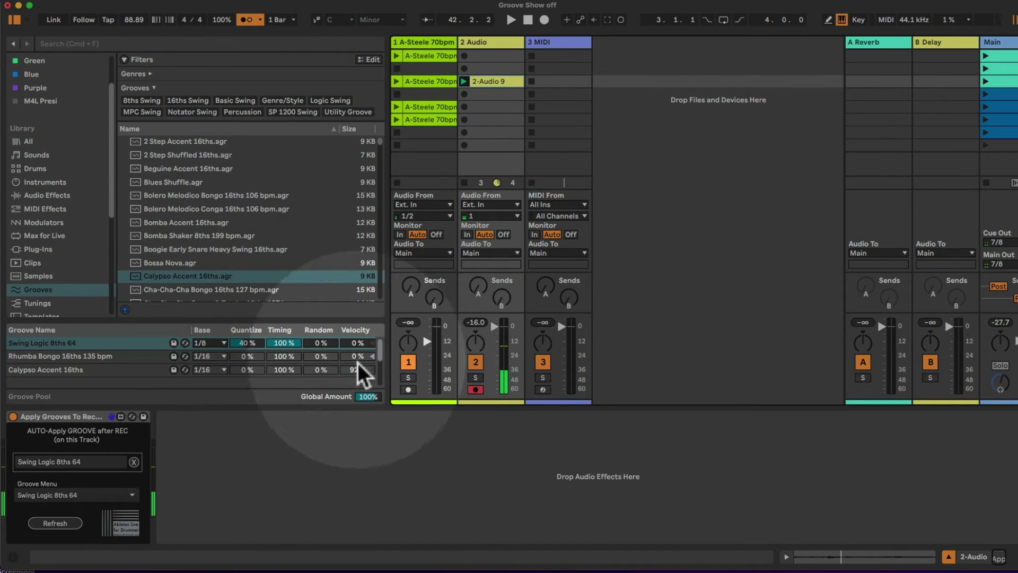
pyautogui.click(470, 362)
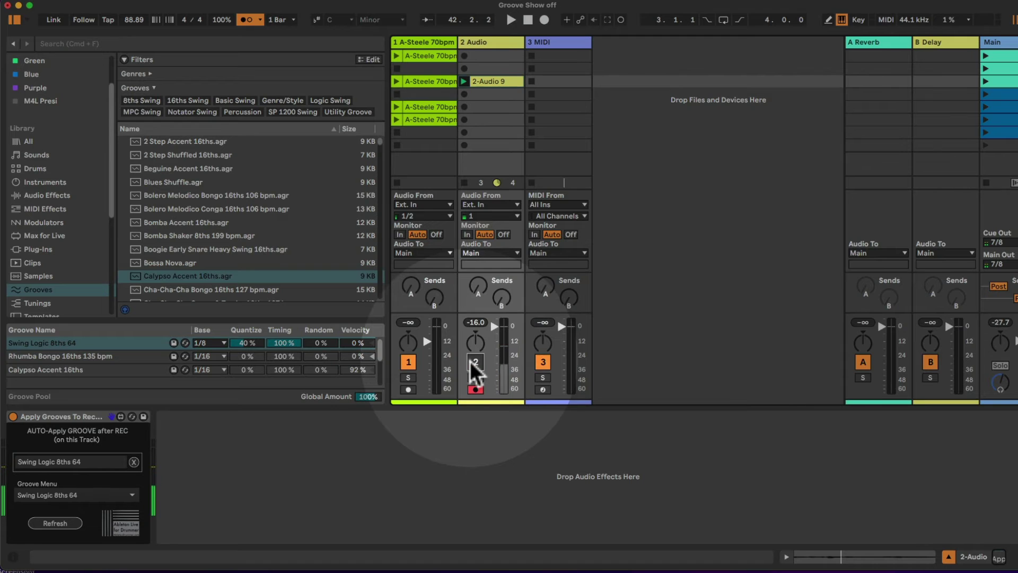
# - Confirm clip 2-Audio 9 uses the Swing Logic 8ths 64 groove
pyautogui.click(495, 82)
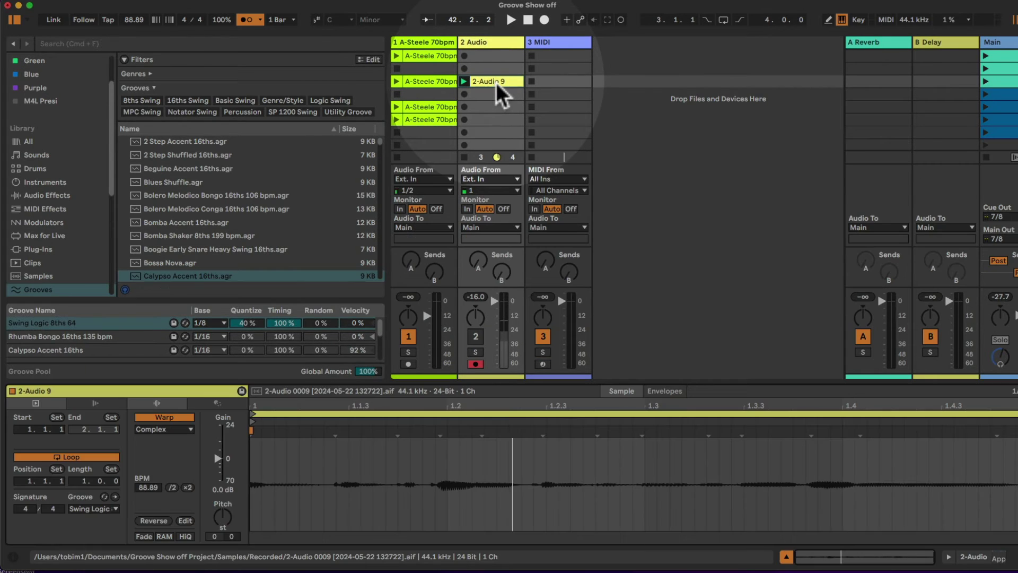
pyautogui.click(87, 509)
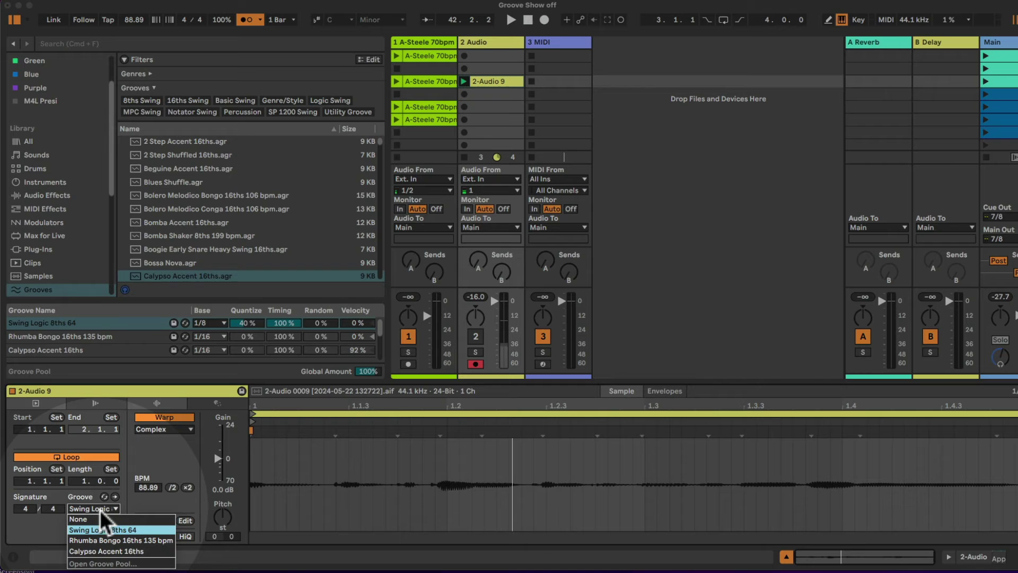
pyautogui.click(101, 509)
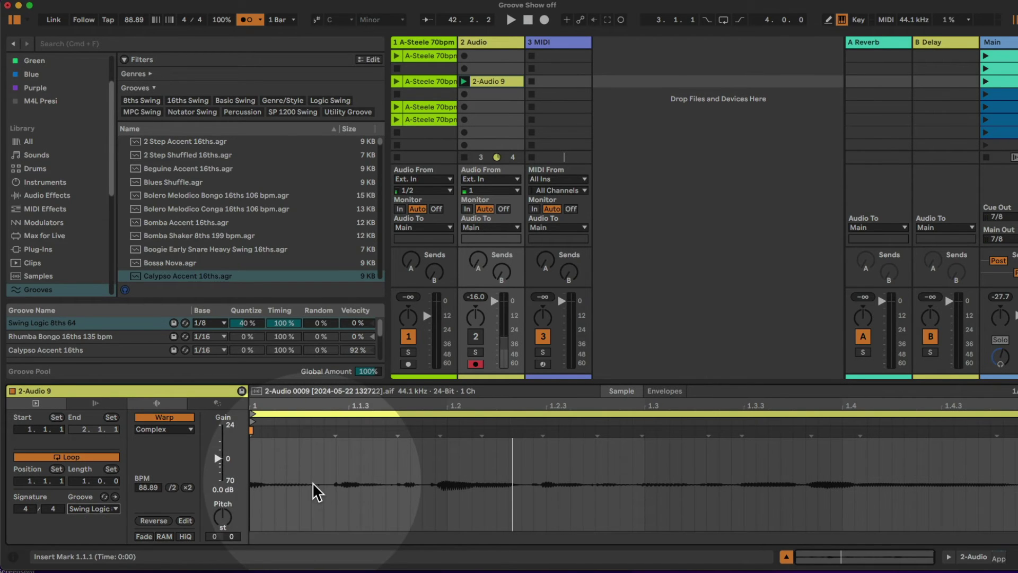
# - Show the 3 MIDI track's groove-control device and try MIDI-mapping its Quantize field
pyautogui.click(565, 45)
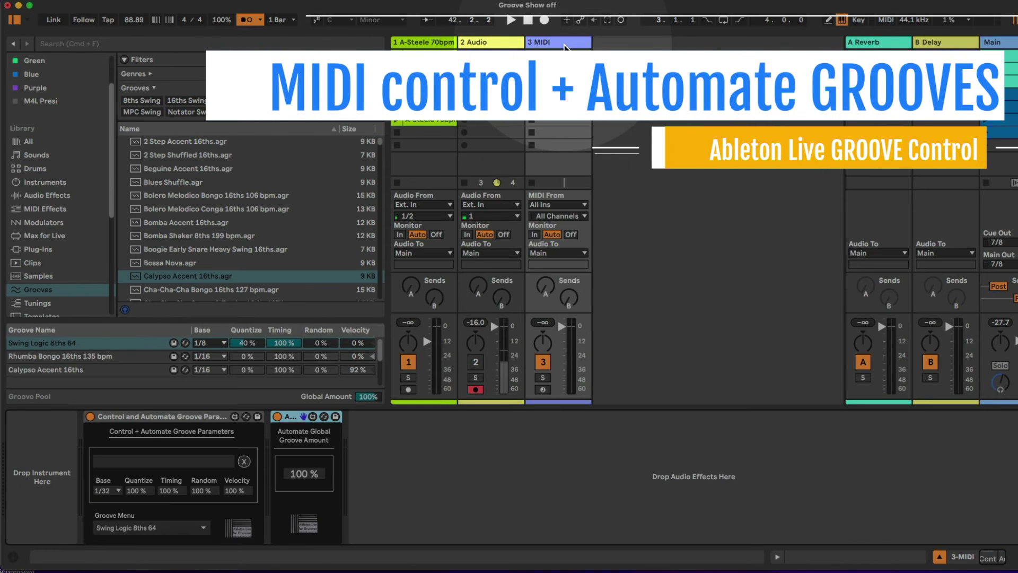
pyautogui.click(348, 401)
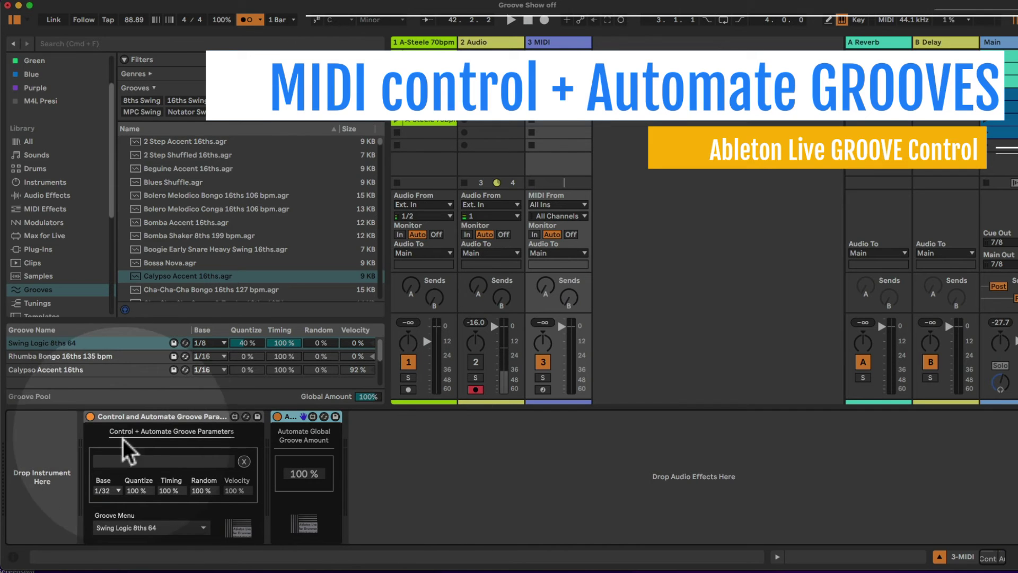
pyautogui.click(159, 412)
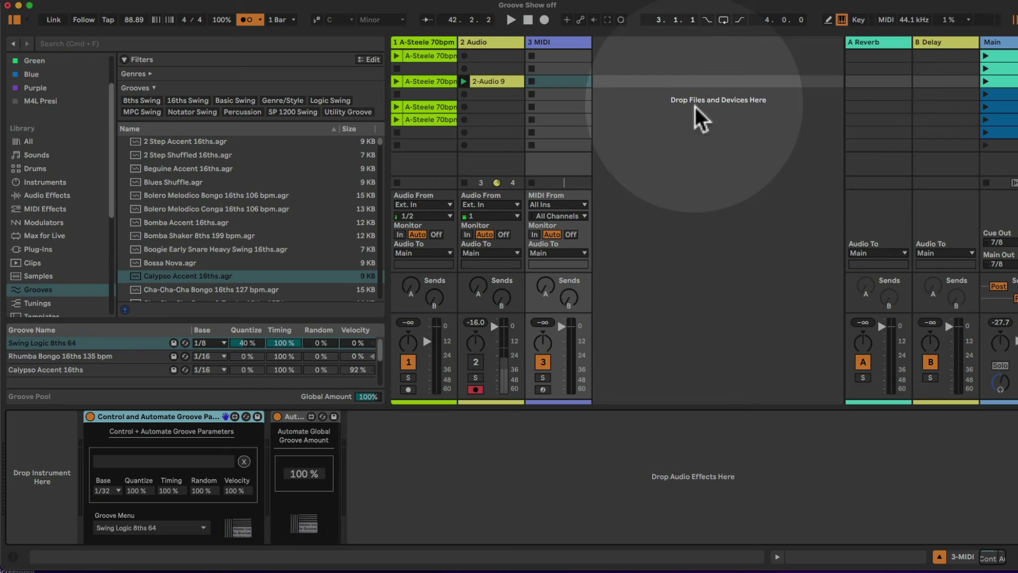
pyautogui.click(886, 19)
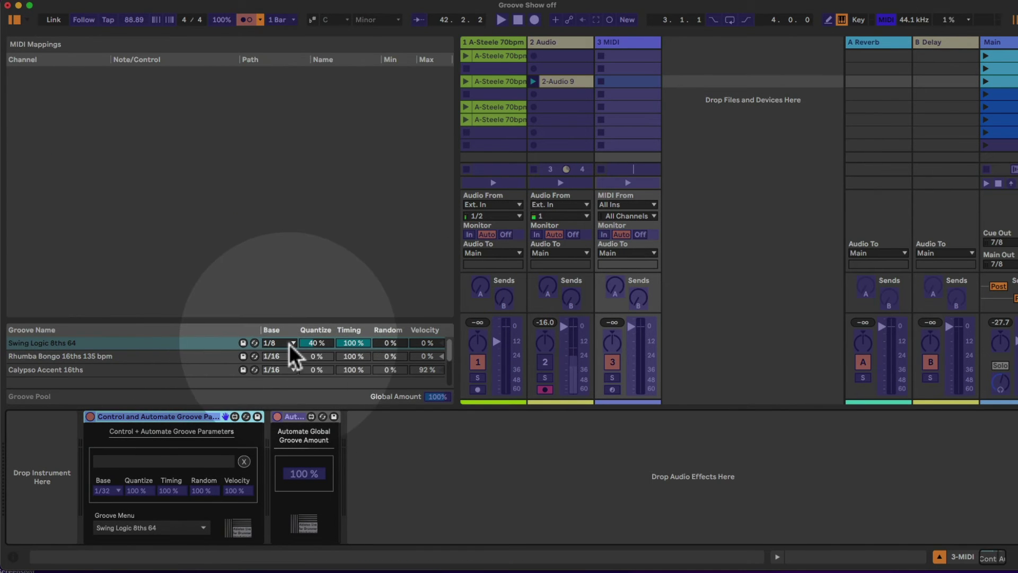
pyautogui.click(288, 345)
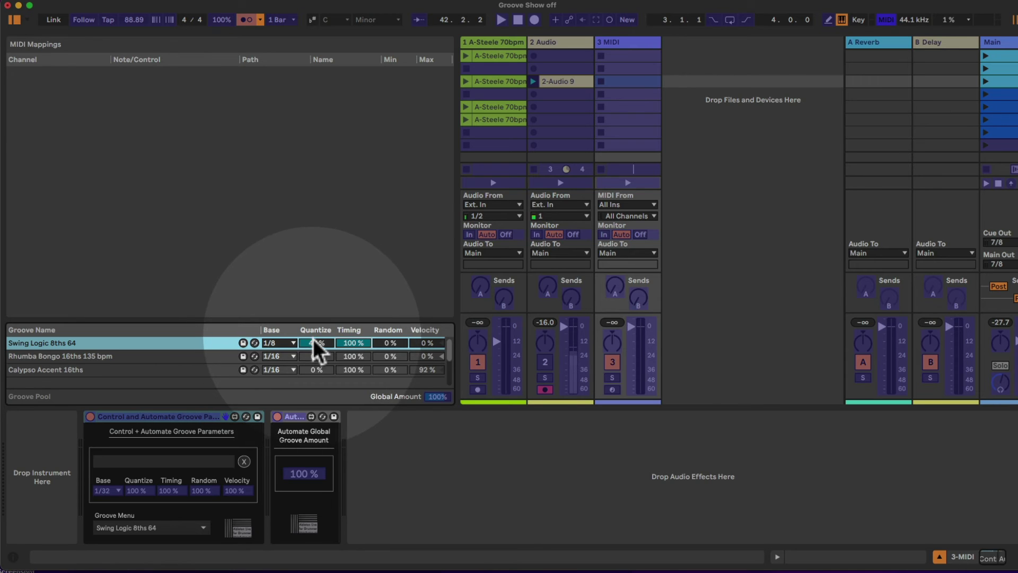
pyautogui.click(140, 491)
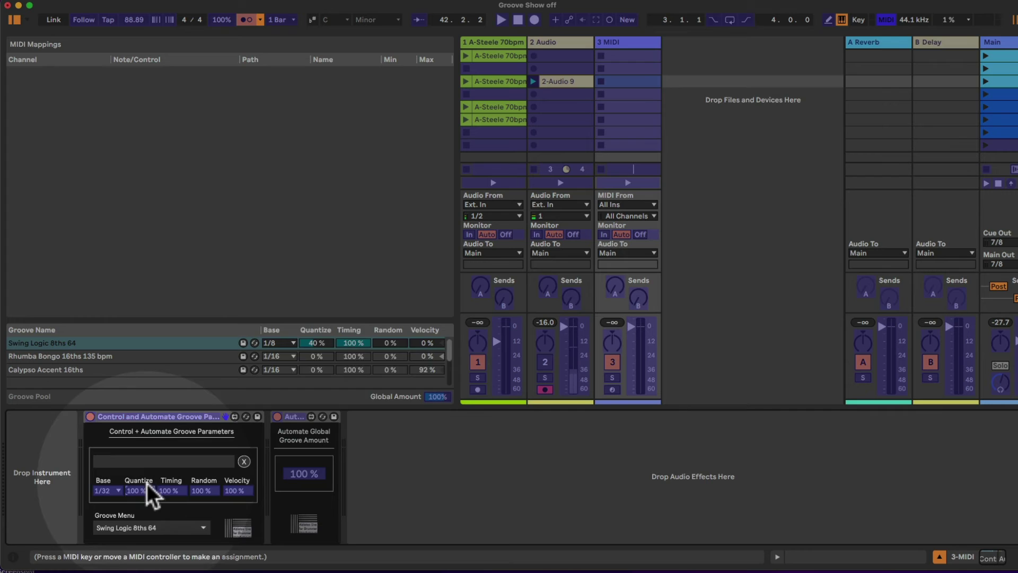
pyautogui.click(887, 23)
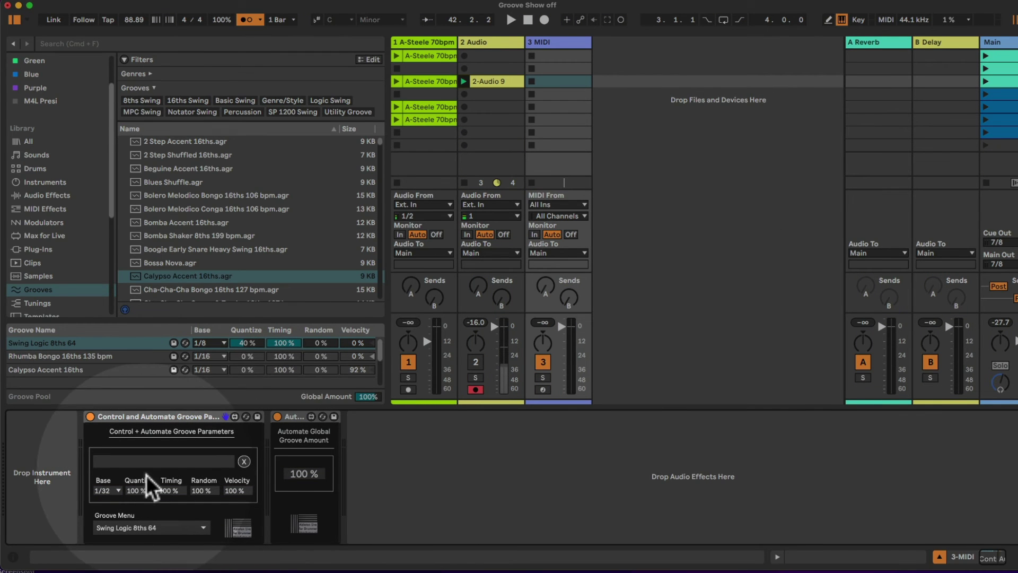
# - Link the control device to Swing Logic 8ths 64 and set its Quantize and Velocity to 100%
pyautogui.click(171, 528)
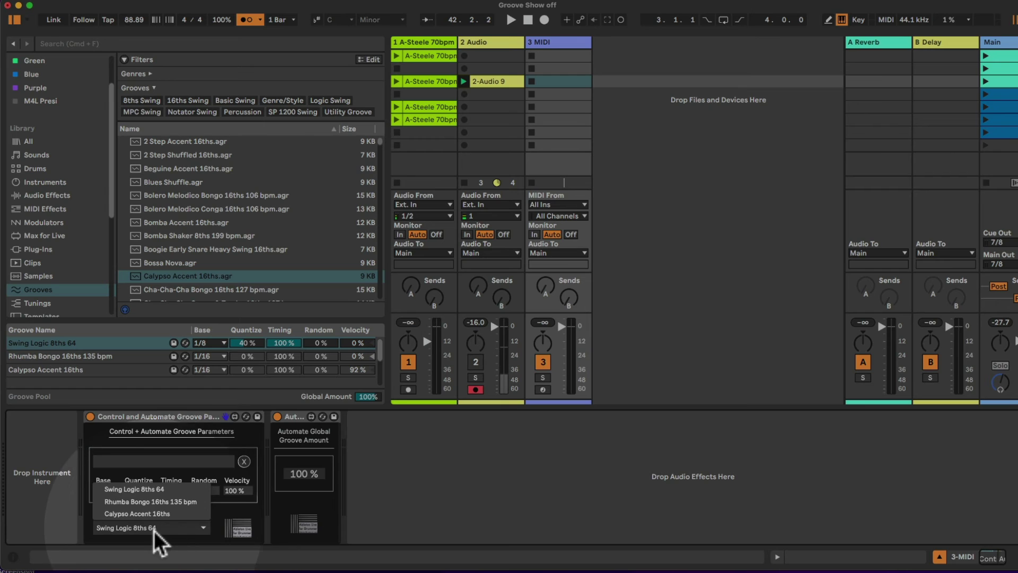
pyautogui.click(151, 485)
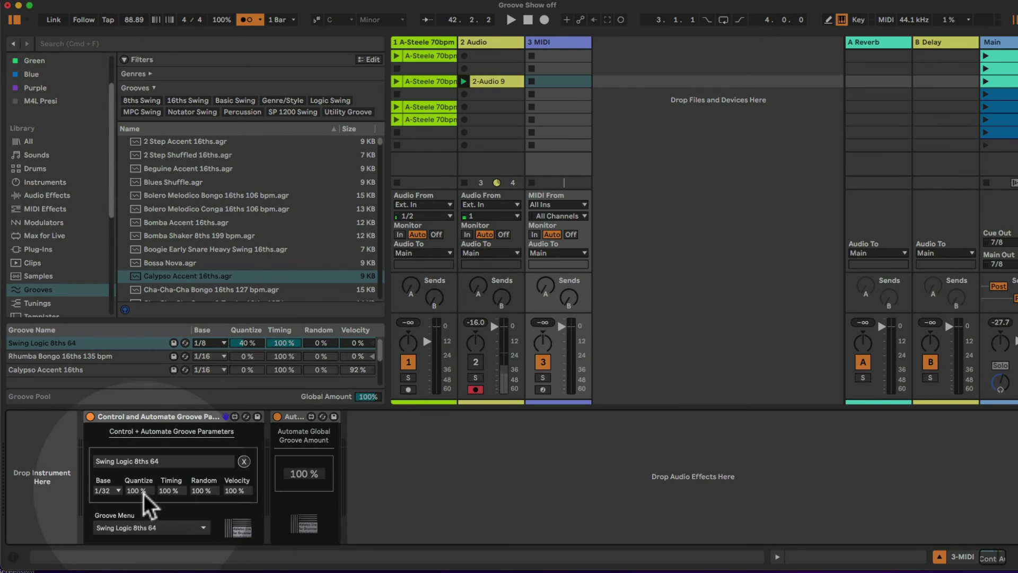
pyautogui.moveTo(144, 491)
pyautogui.mouseDown()
pyautogui.moveTo(143, 517)
pyautogui.moveTo(143, 491)
pyautogui.mouseUp()
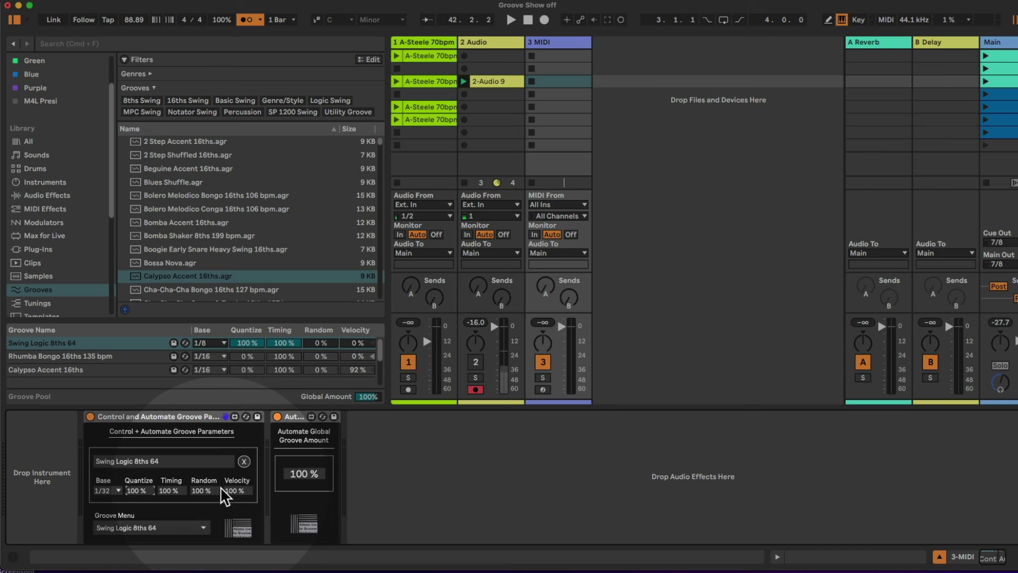
pyautogui.moveTo(242, 490); pyautogui.dragTo(242, 557)
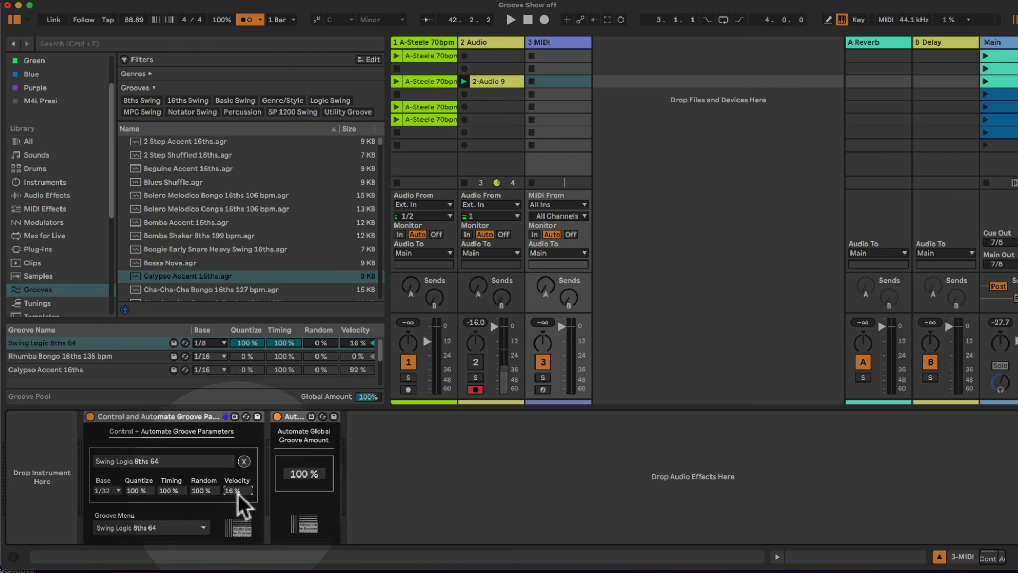
pyautogui.moveTo(237, 493); pyautogui.dragTo(211, 440)
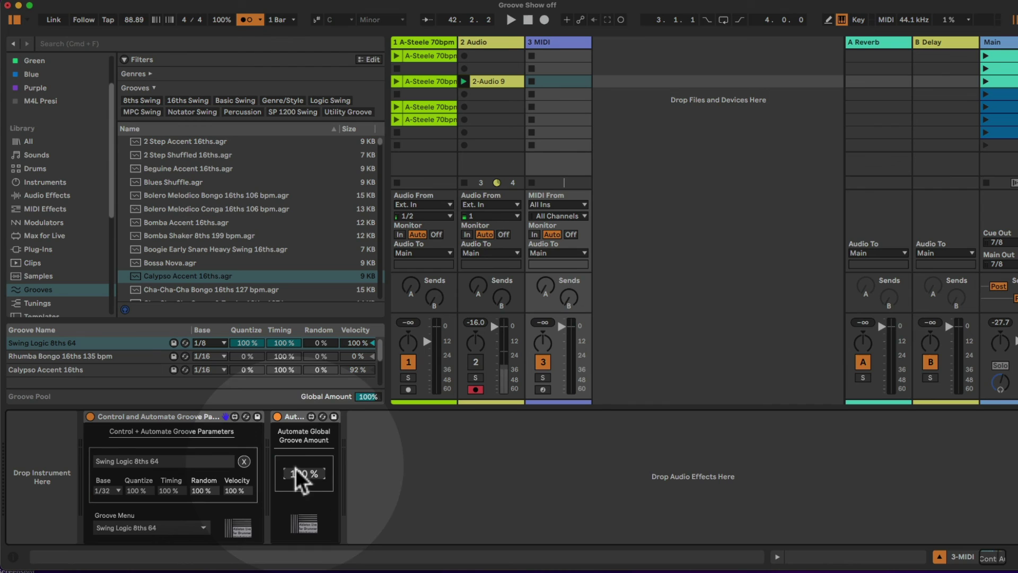
# - Sweep the Automate Global Groove Amount field up and down, ending at 130%
pyautogui.moveTo(306, 474); pyautogui.dragTo(304, 450)
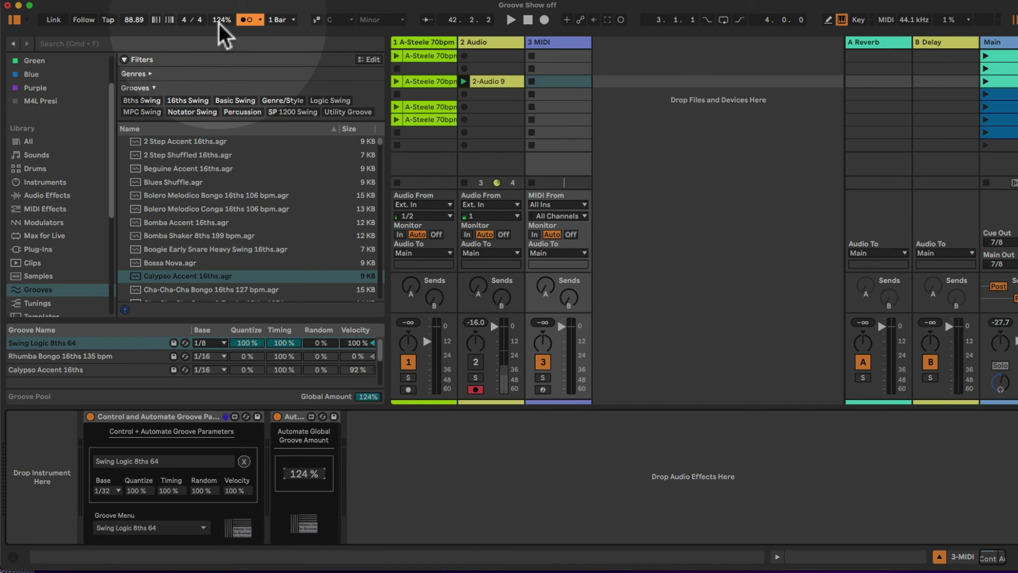
pyautogui.moveTo(312, 477); pyautogui.dragTo(302, 424)
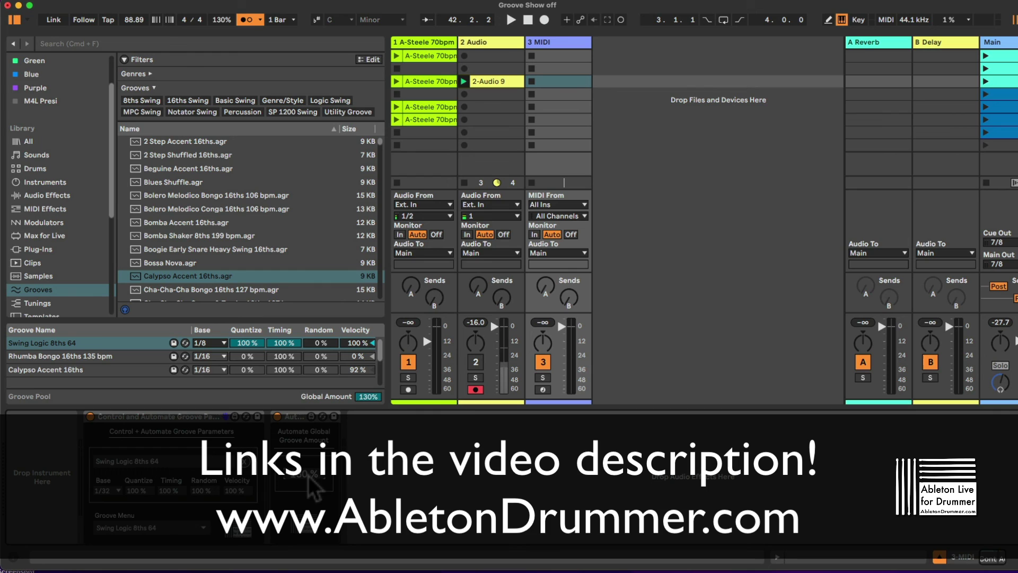
# - Drag the Automate Global Groove Amount field from 130% down to 100%
pyautogui.moveTo(309, 480); pyautogui.dragTo(309, 492)
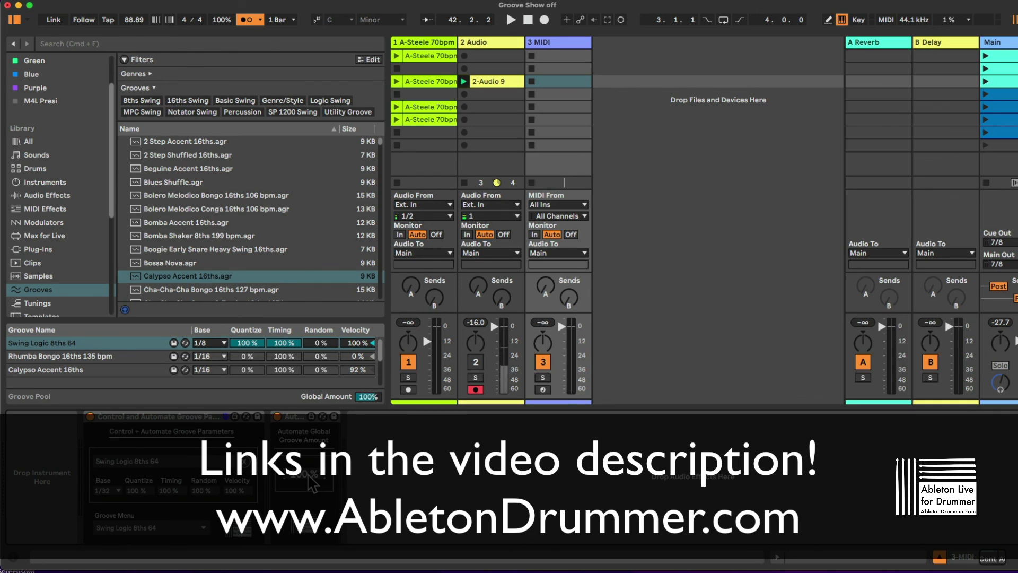